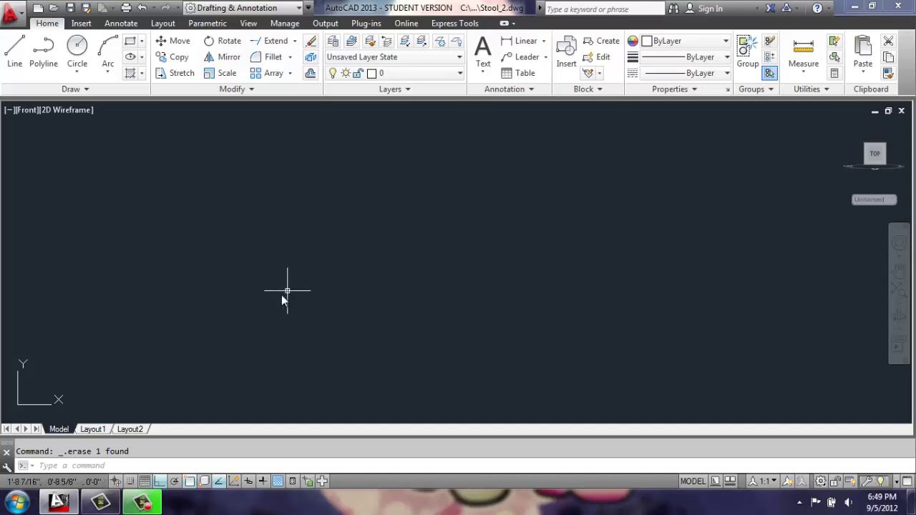
Start the LINE command from the Draw panel in the empty front view.
left_click(16, 53)
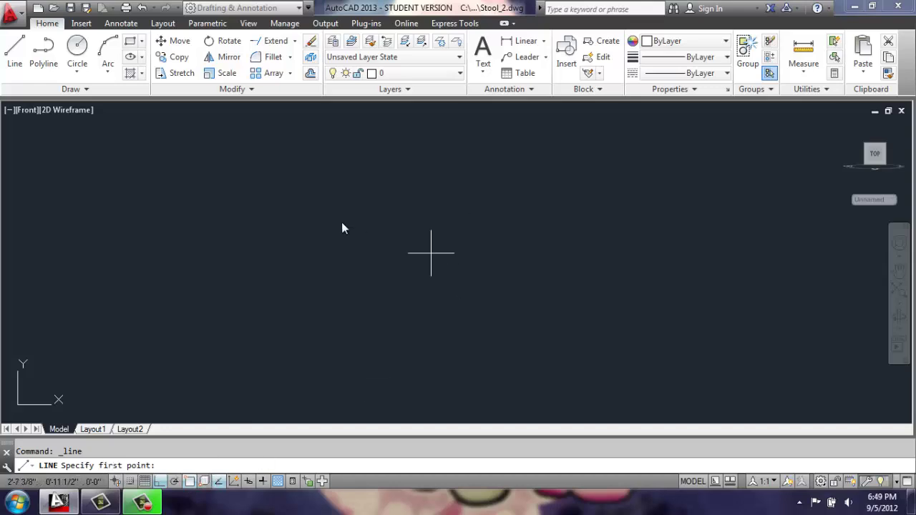
Draw the 15-inch vertical right edge of the stool profile.
left_click(406, 151)
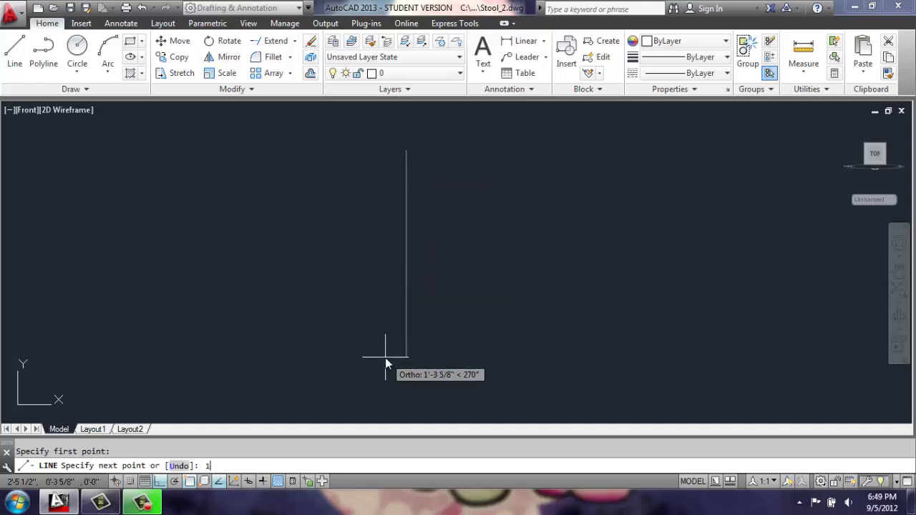
key("Return")
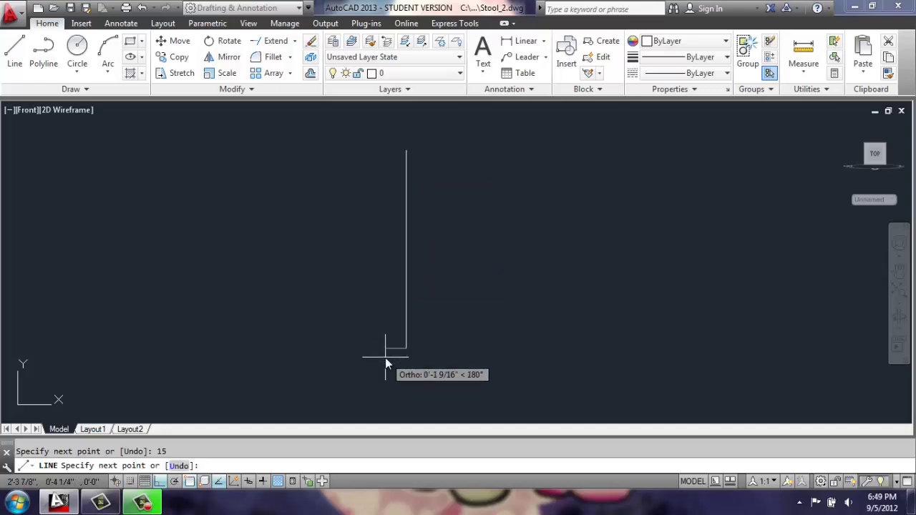
key("Return")
Draw the 6.75-inch top edge left from the vertical edge's top, with a 1-inch drop.
type("l")
key("Return")
left_click(408, 148)
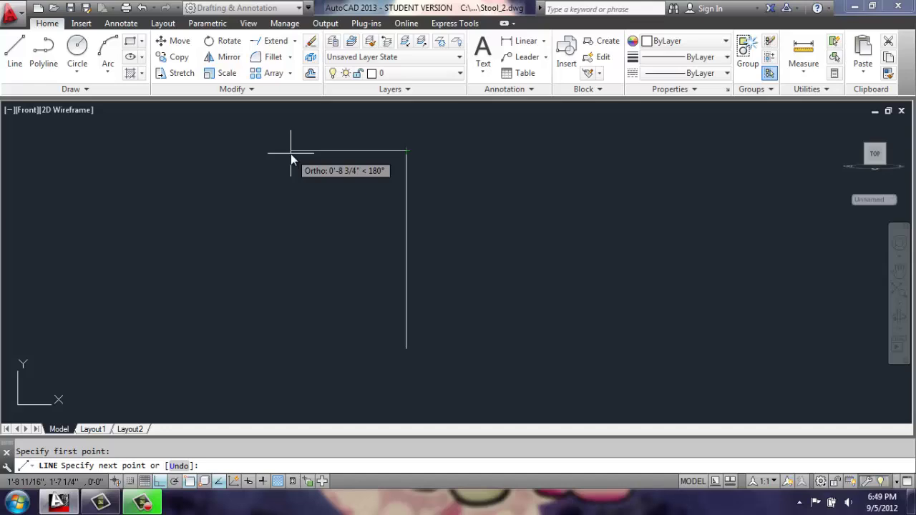
type("6.75")
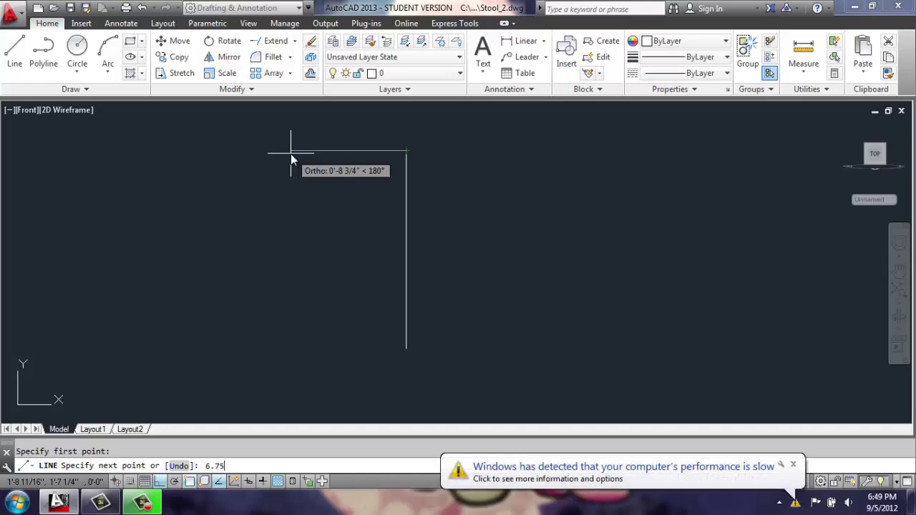
key("Return")
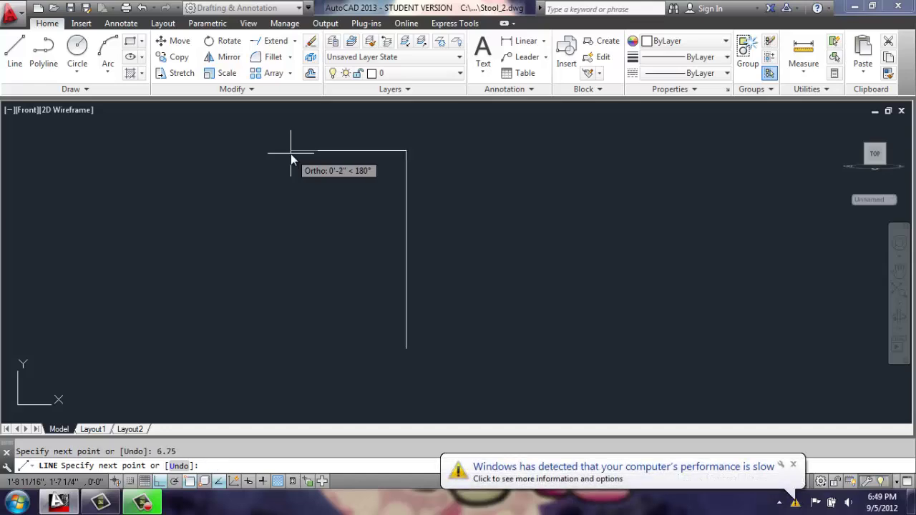
type("1")
key("Return")
Draw the 5-inch base edge left from the vertical edge's bottom, with a 0.5-inch rise.
key("Return")
type("l")
key("Return")
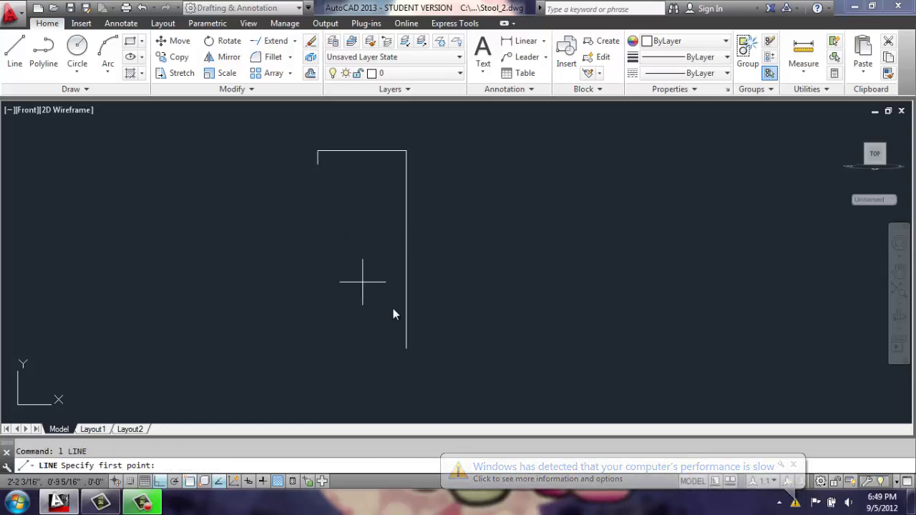
left_click(407, 350)
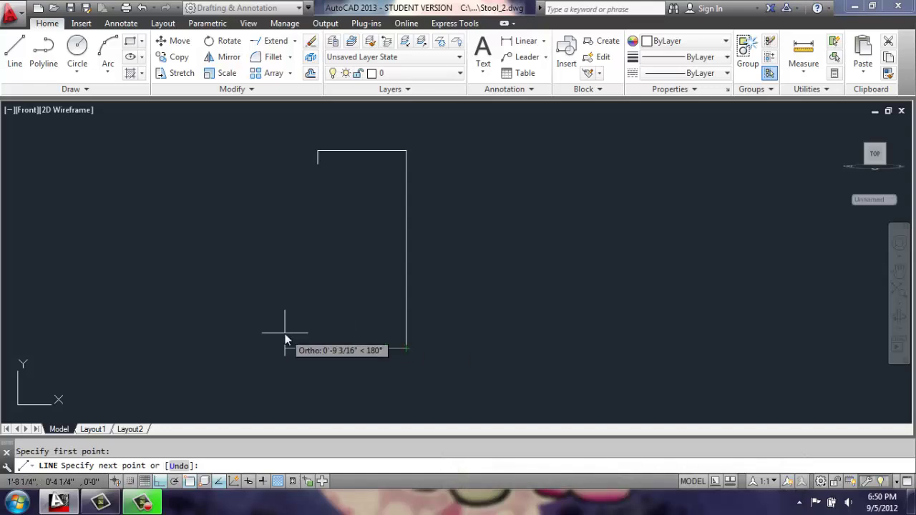
type("5")
key("Return")
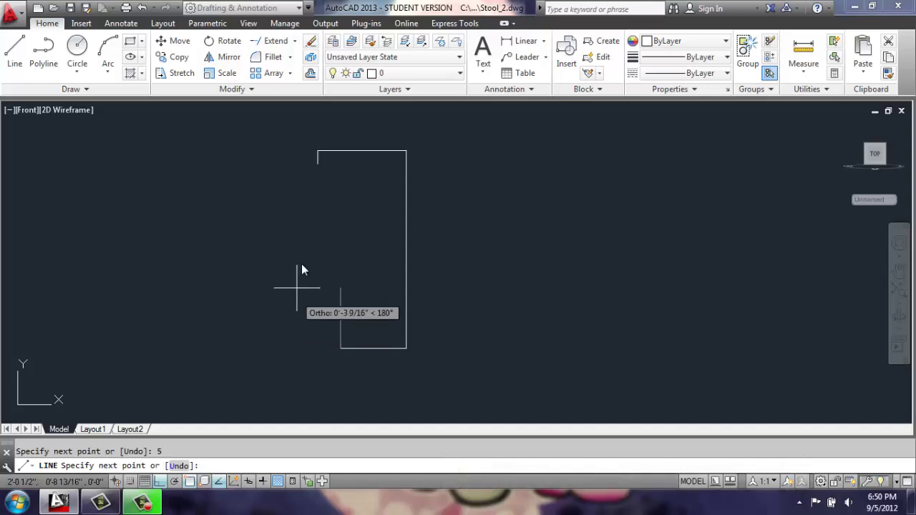
type(".5")
key("Return")
key("Return")
Draw a 3-inch horizontal guide line leftward, 3 inches below the top corner.
scroll(295, 262, "up", 2)
middle_click_drag(364, 262, 374, 276)
scroll(371, 278, "down", 2)
type("1")
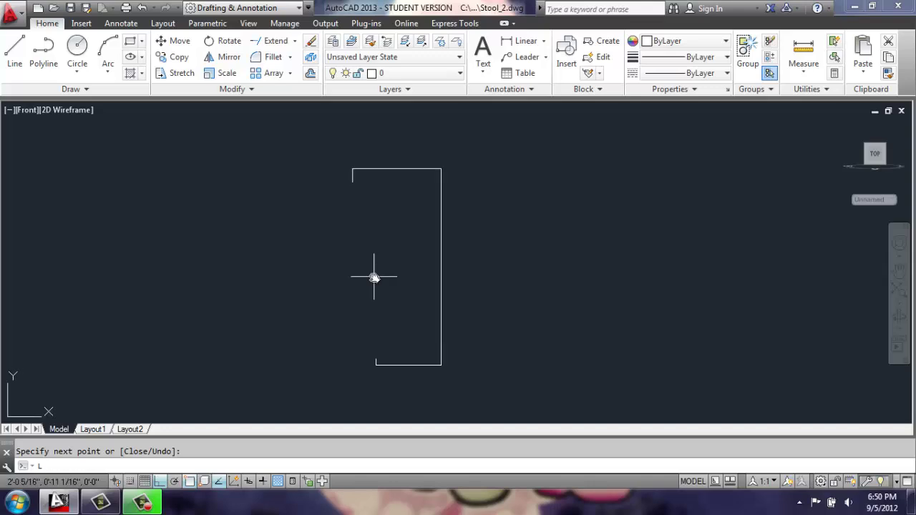
key("Return")
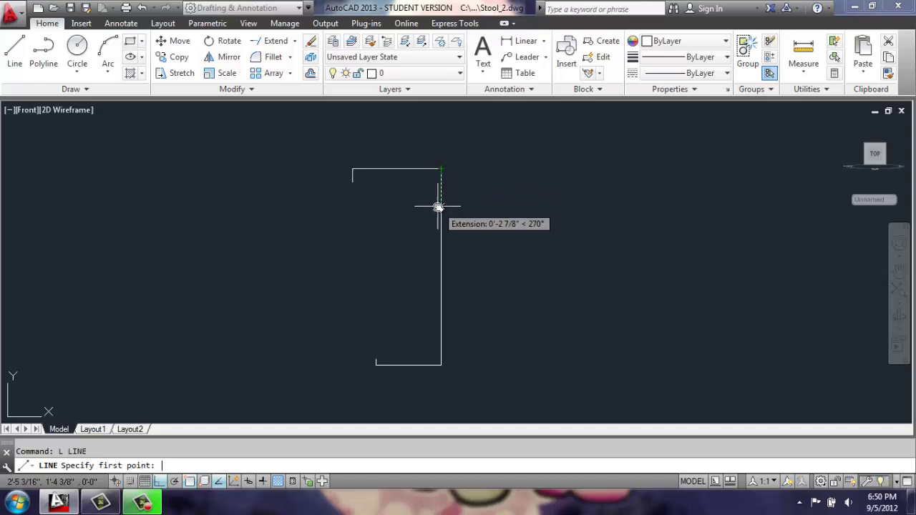
type("3")
key("Return")
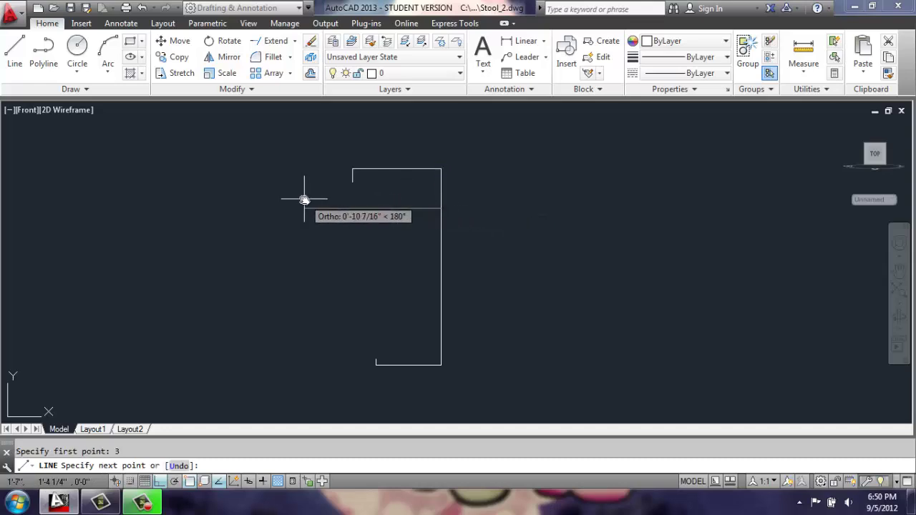
key("Return")
Draw a 4-inch horizontal guide line leftward, 2 inches lower.
key("Return")
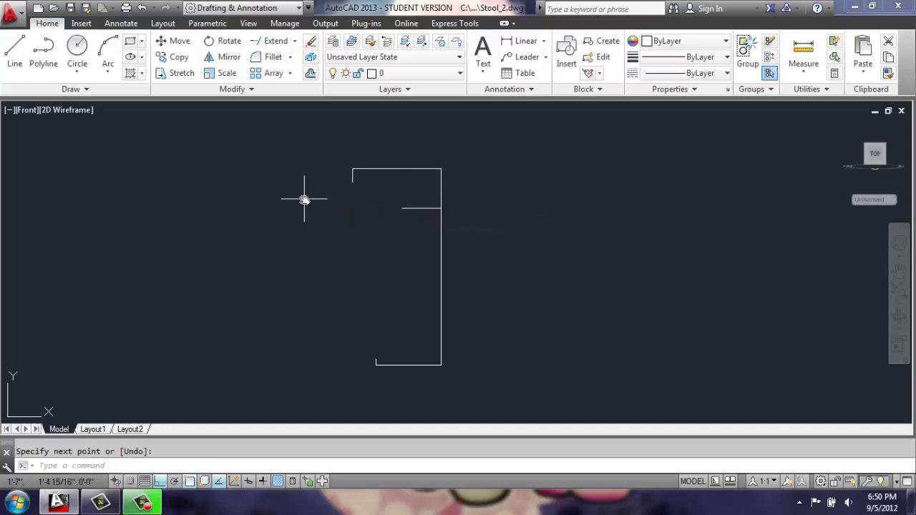
type("l")
key("Return")
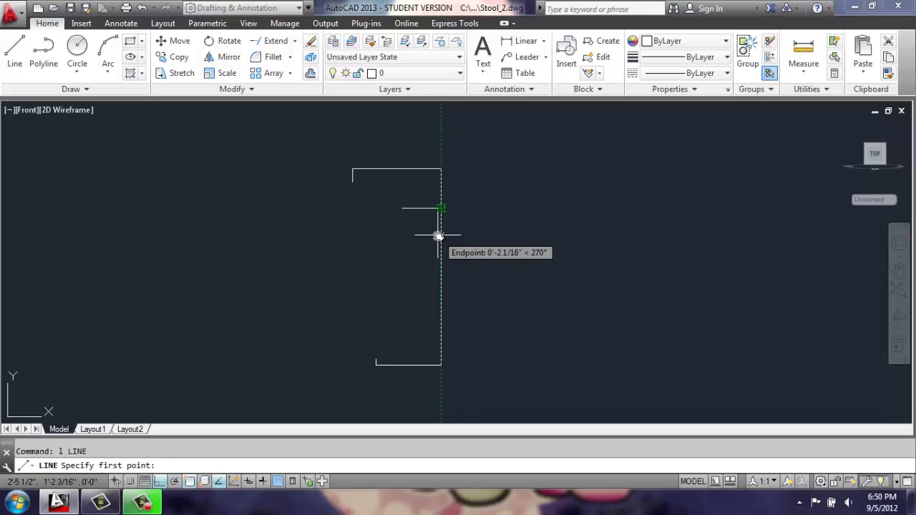
type("2")
key("Return")
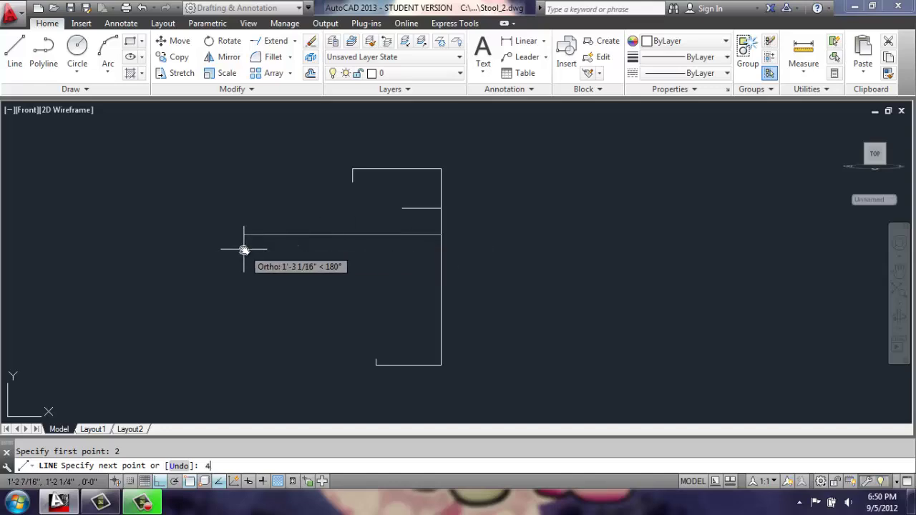
key("Return")
Draw a 3-inch guide line leftward, 3 inches above the base corner.
key("Return")
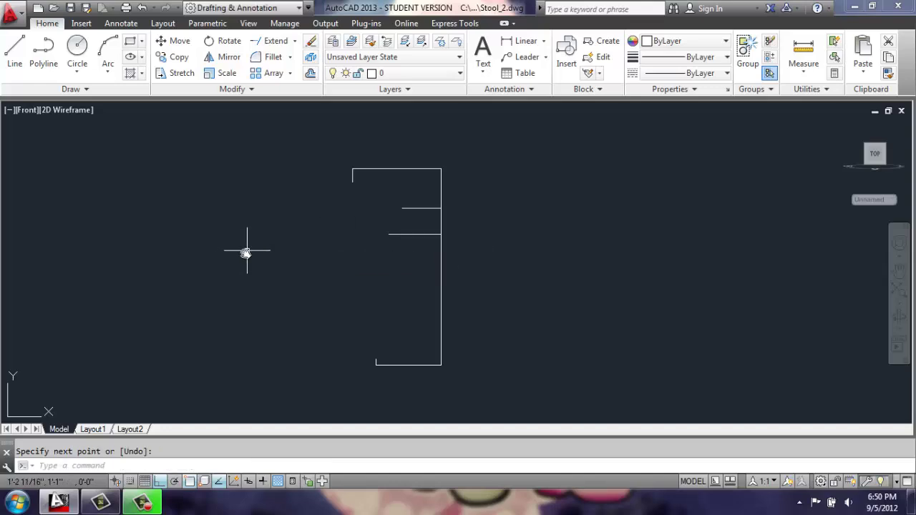
type("l")
key("Return")
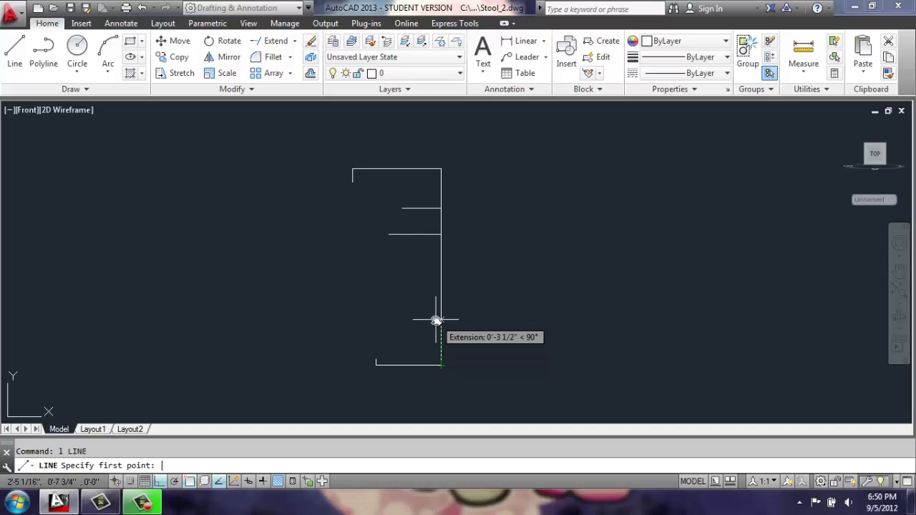
type("3")
key("Return")
type("3")
key("Return")
Draw a 4-inch guide line leftward, 2 inches higher.
key("Return")
type("l")
key("Return")
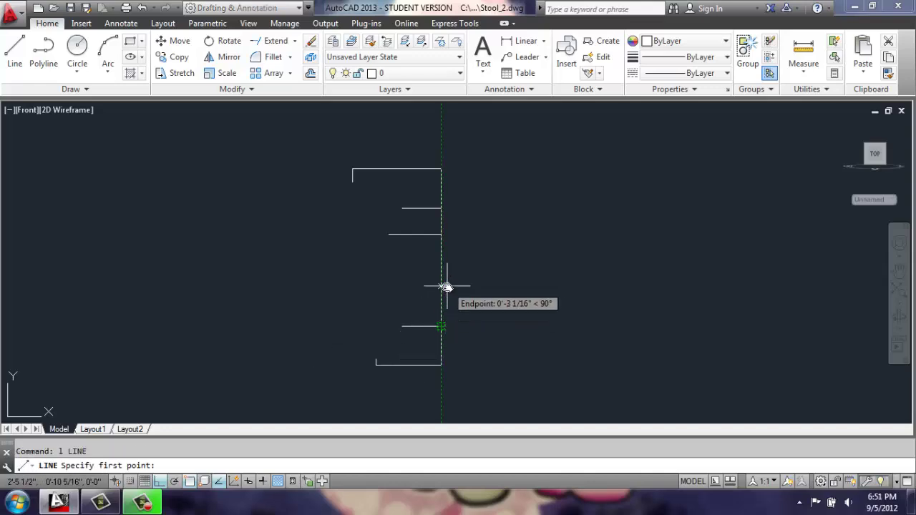
type("2")
key("Return")
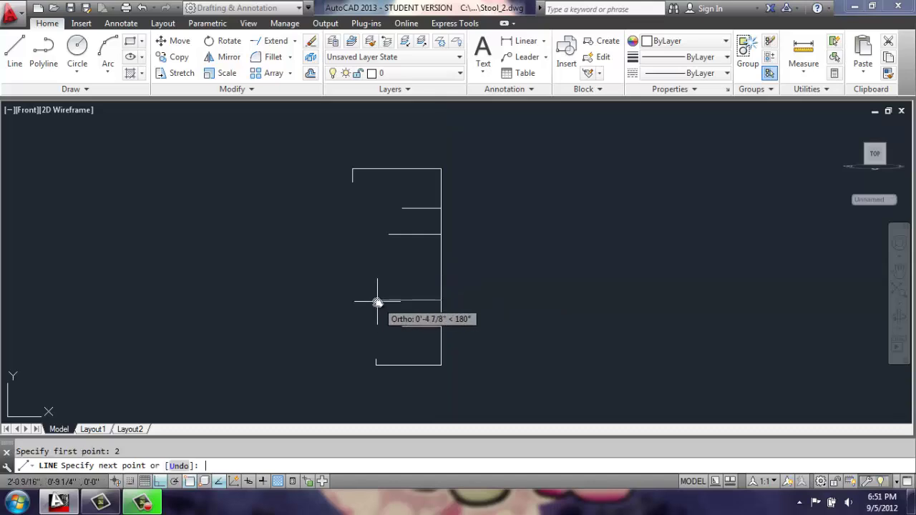
type("4")
key("Return")
Draw a 2-inch guide line leftward from the vertical edge's midpoint.
key("Return")
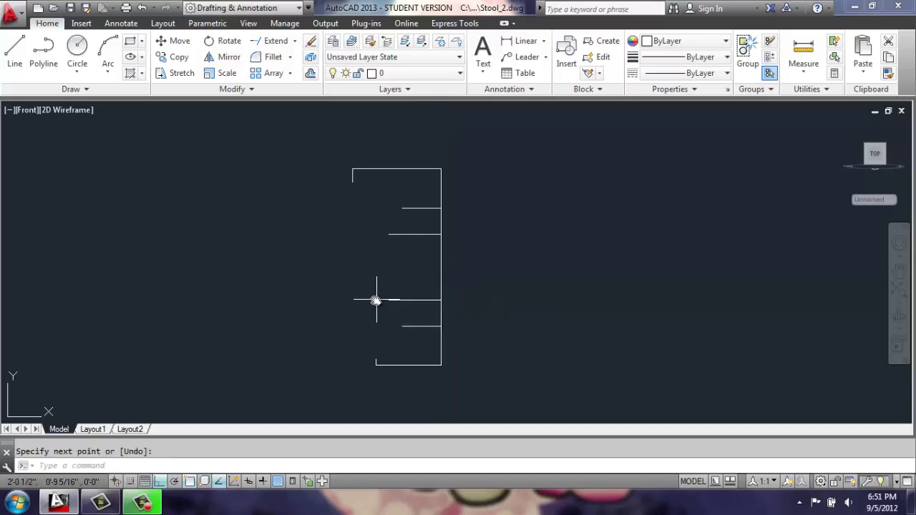
type("l")
key("Return")
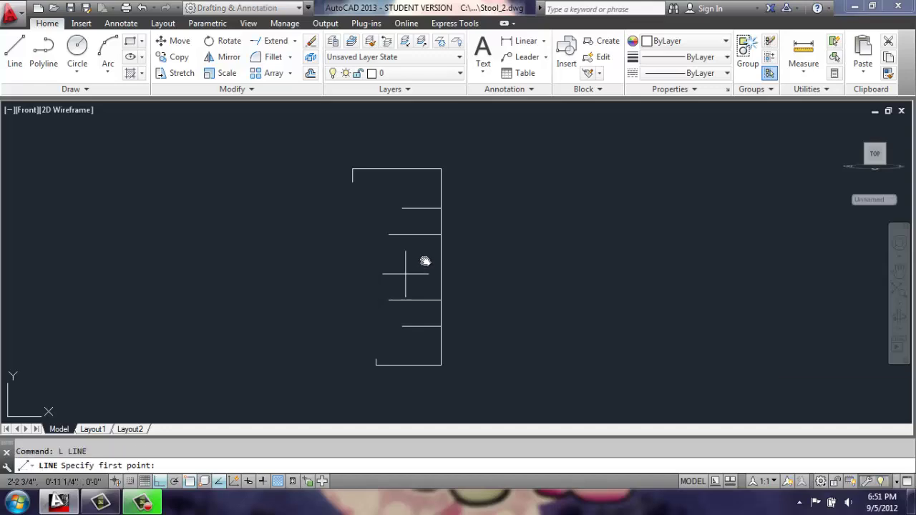
left_click(444, 267)
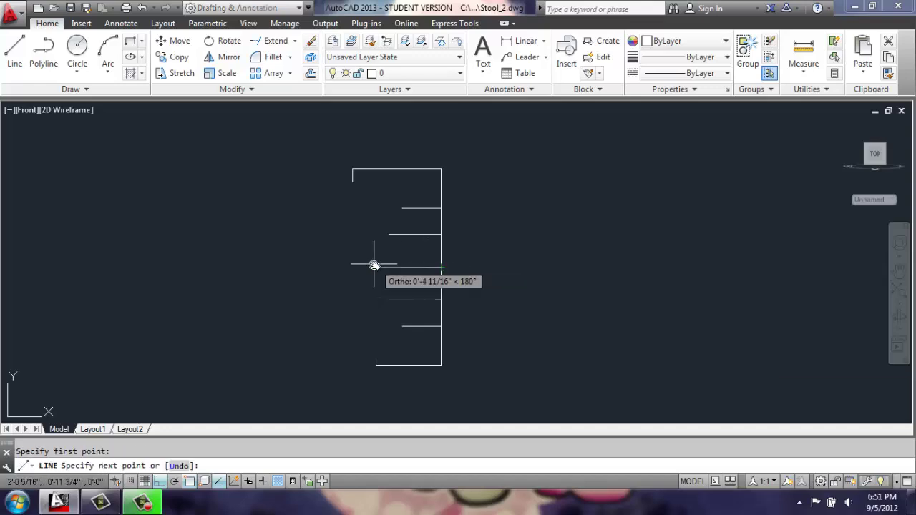
type("2")
key("Return")
key("Return")
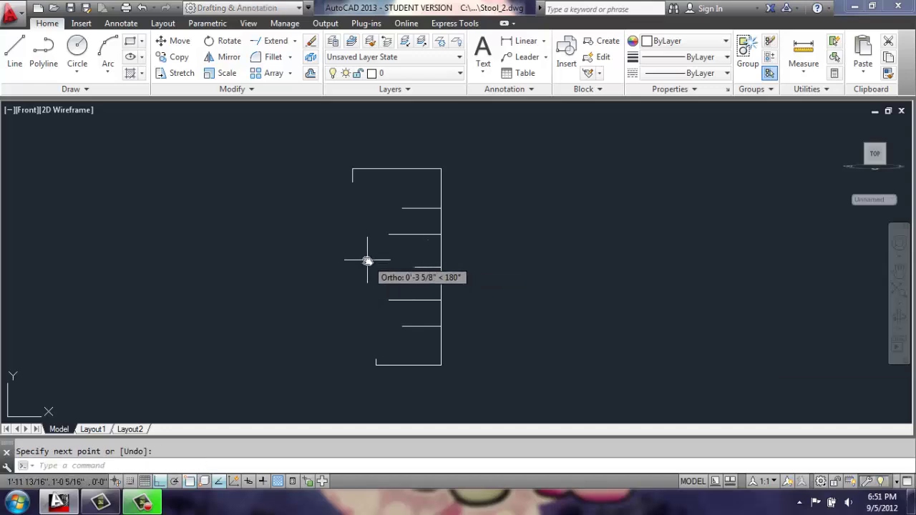
Draw a 3-point arc from the top edge's drop to the 3-inch guide line's end.
scroll(390, 279, "up", 2)
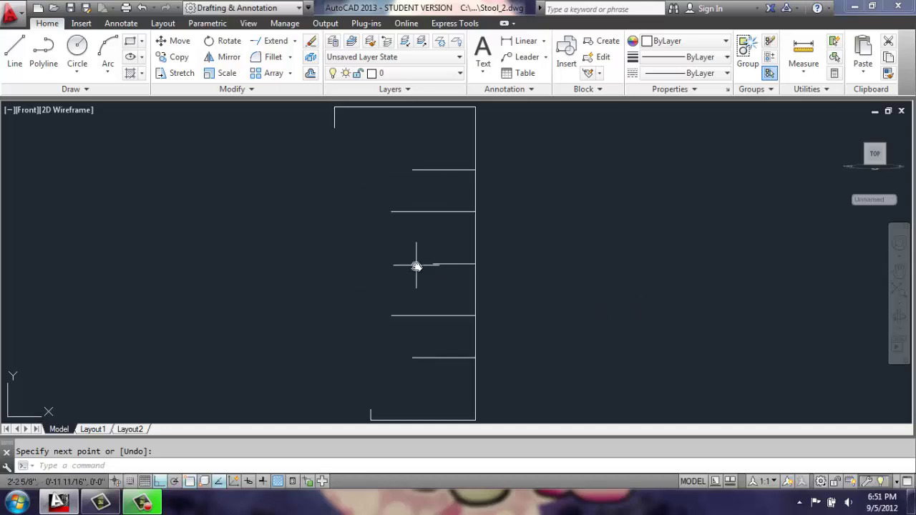
left_click(113, 45)
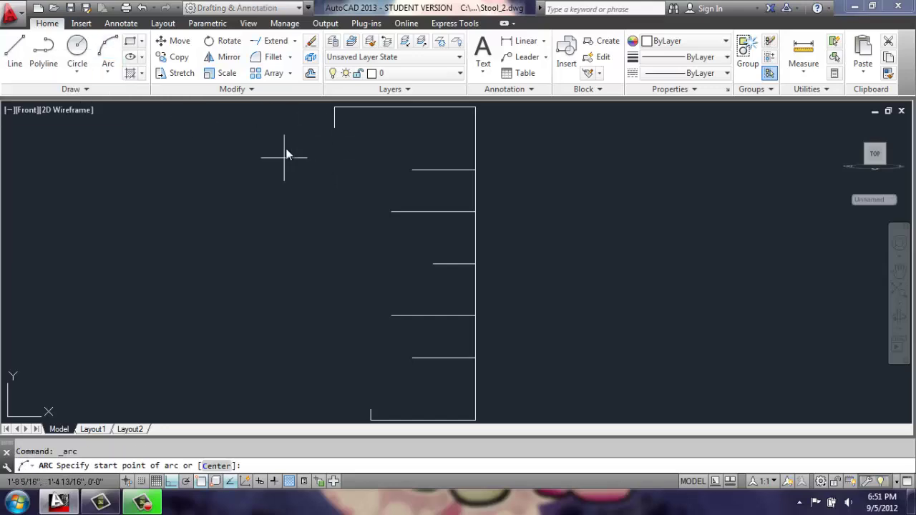
left_click(335, 128)
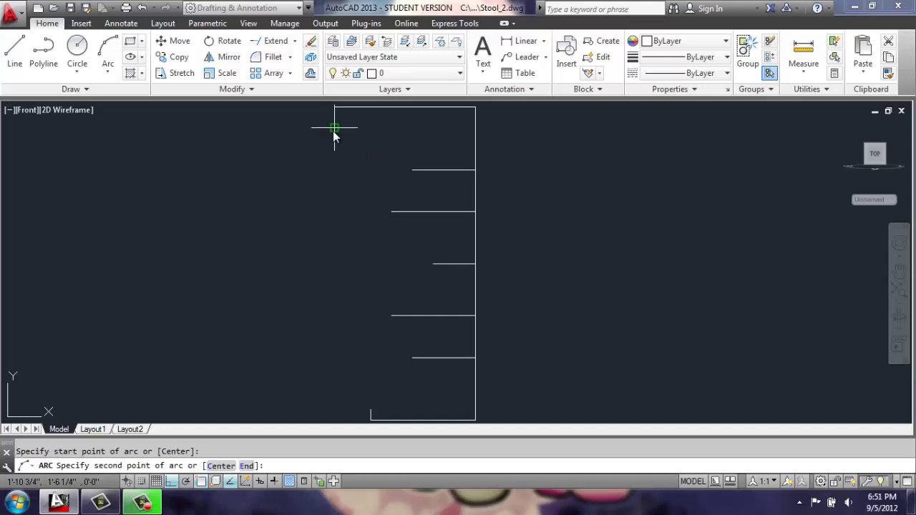
left_click(377, 138)
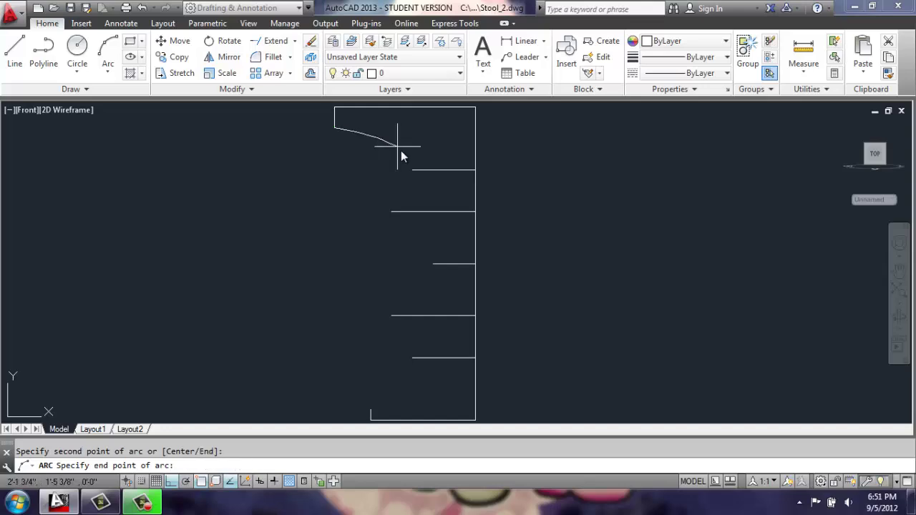
left_click(412, 170)
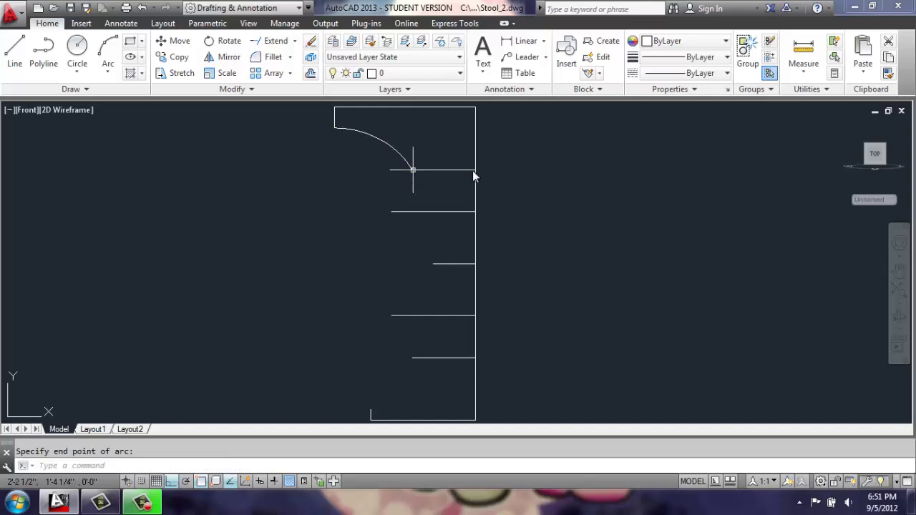
Draw a second 3-point arc from the first arc's end to the 4-inch line's end.
scroll(399, 182, "up", 4)
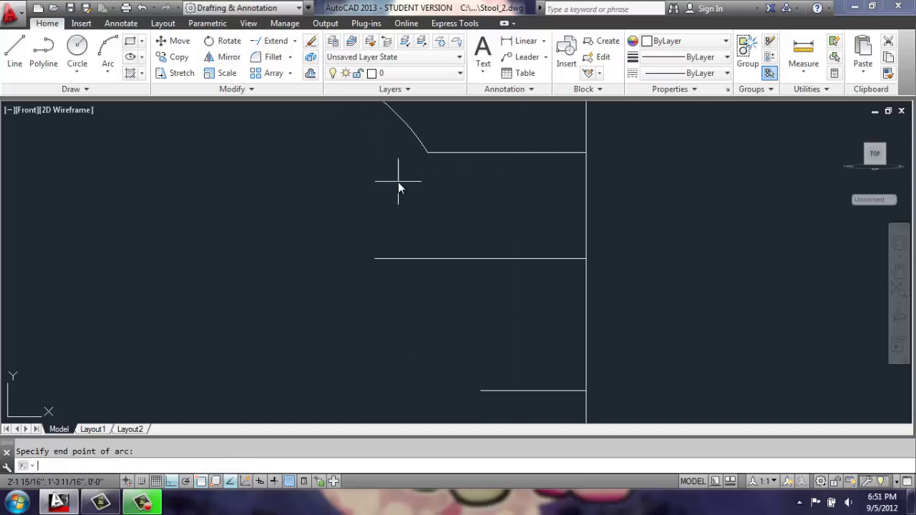
key("Return")
left_click(428, 153)
left_click(394, 190)
left_click(375, 257)
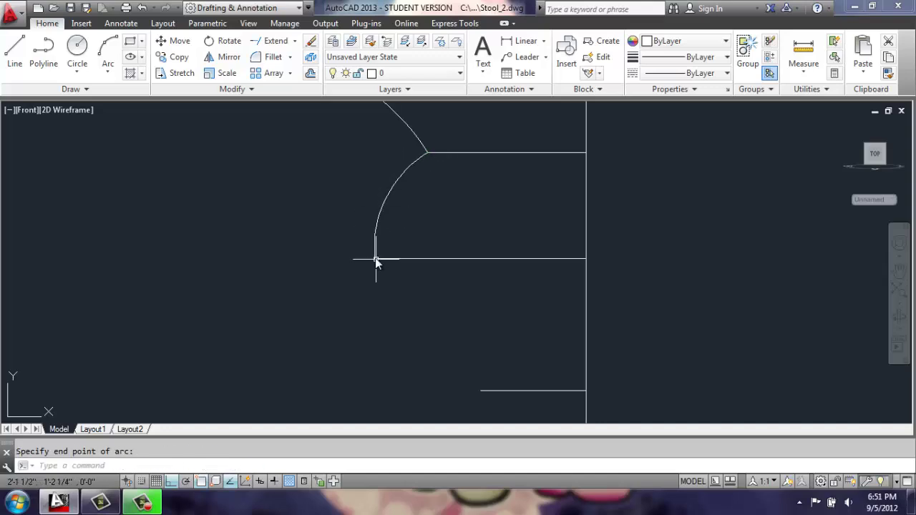
Mirror the lower neck arc across the middle 2-inch guide line, keeping the original.
scroll(338, 191, "down", 4)
middle_click_drag(337, 191, 383, 200)
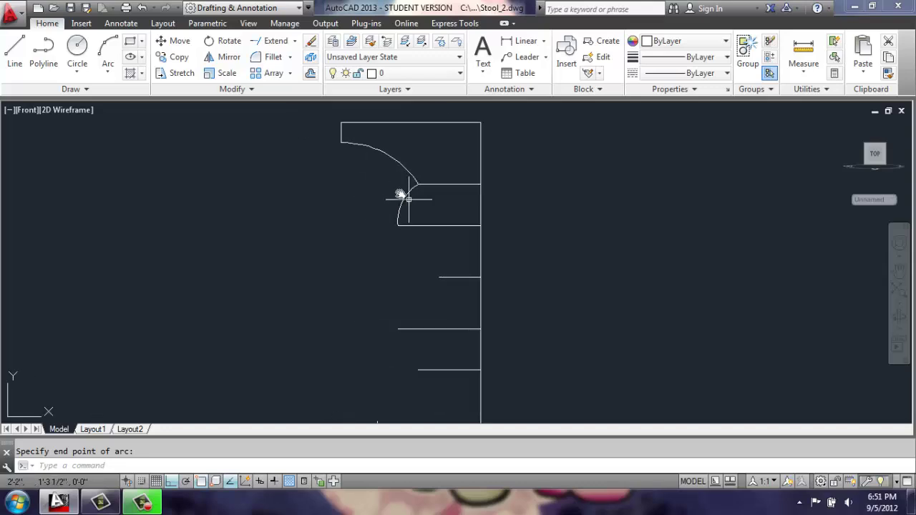
left_click(403, 194)
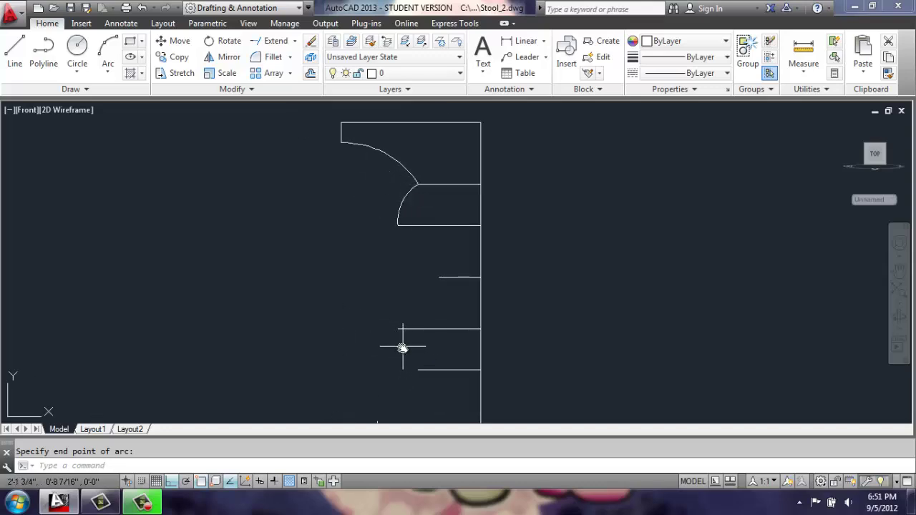
left_click(221, 60)
left_click(403, 203)
key("Return")
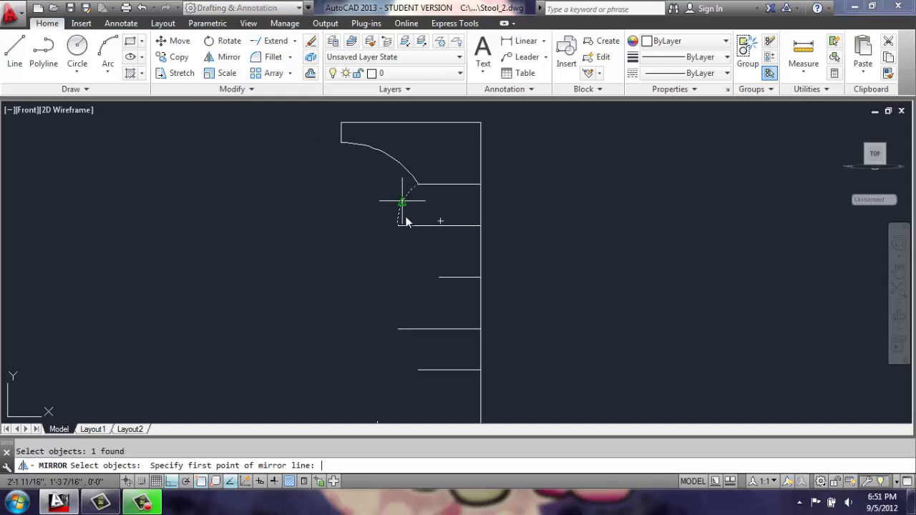
left_click(480, 277)
left_click(441, 278)
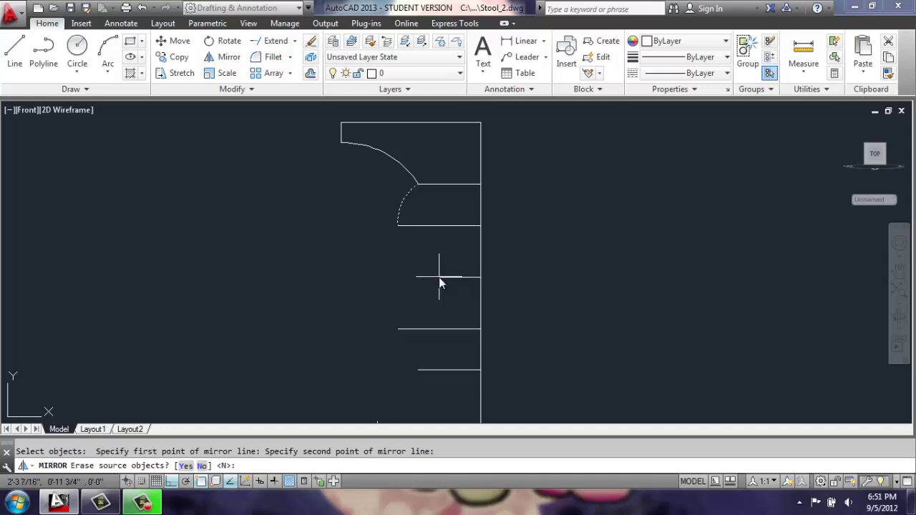
key("Return")
scroll(434, 358, "down", 3)
middle_click_drag(470, 322, 470, 296)
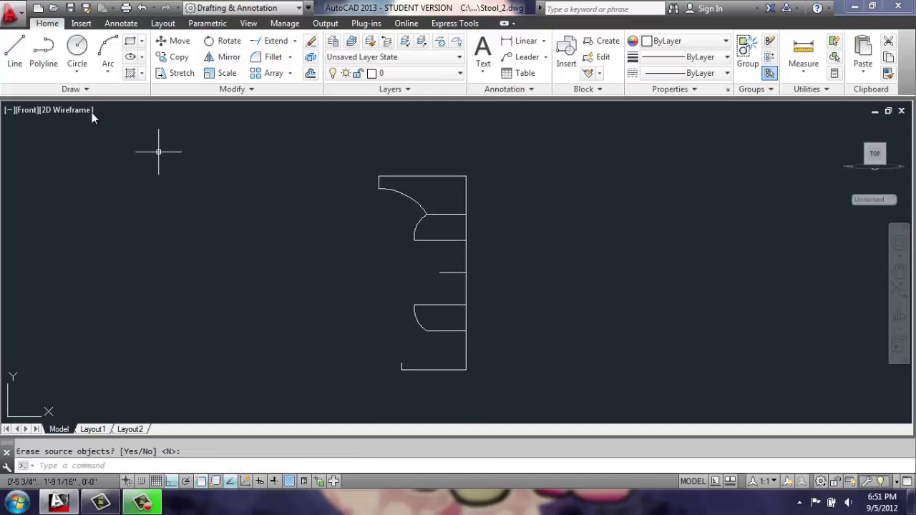
Draw a 3-point base arc from the bottom lip to the lower guide line's end.
left_click(106, 47)
scroll(411, 373, "up", 3)
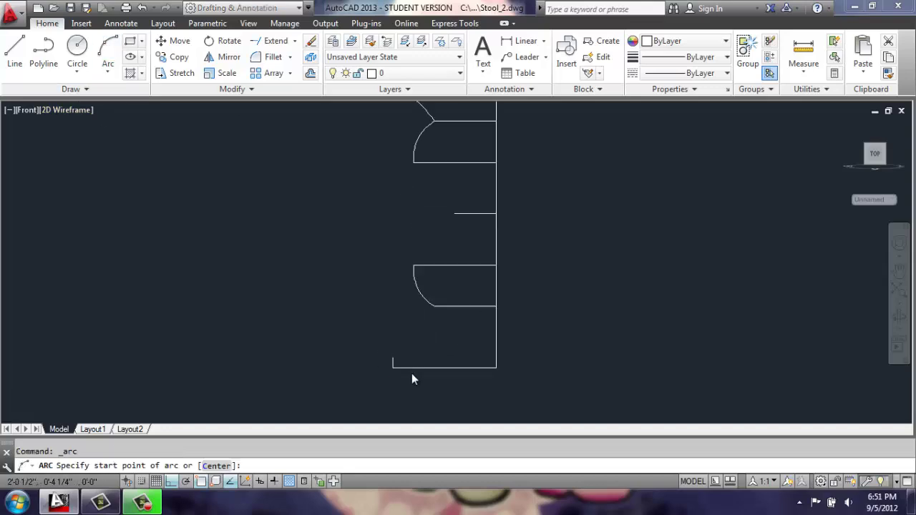
left_click(359, 335)
left_click(448, 291)
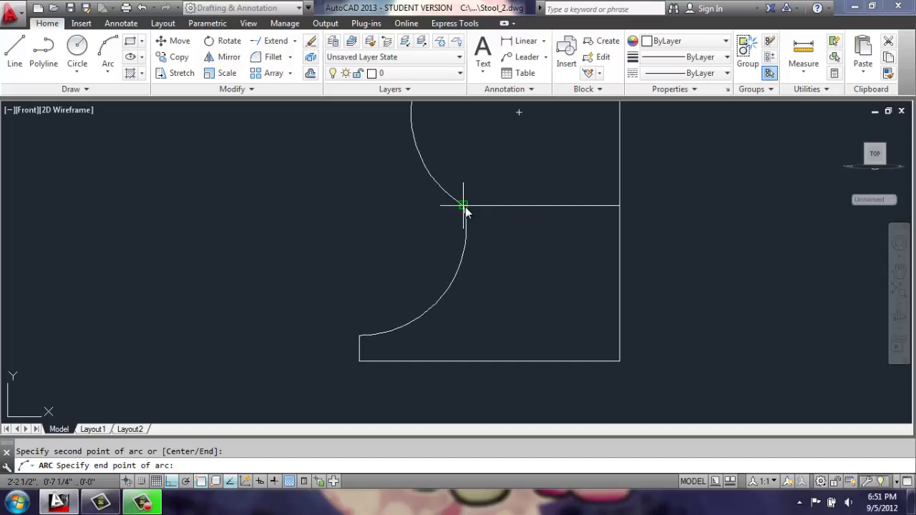
left_click(468, 209)
scroll(533, 219, "down", 4)
middle_click_drag(522, 205, 504, 297)
scroll(505, 262, "up", 2)
Draw the central bulge arc through the upper, middle and lower guide line ends.
left_click(122, 59)
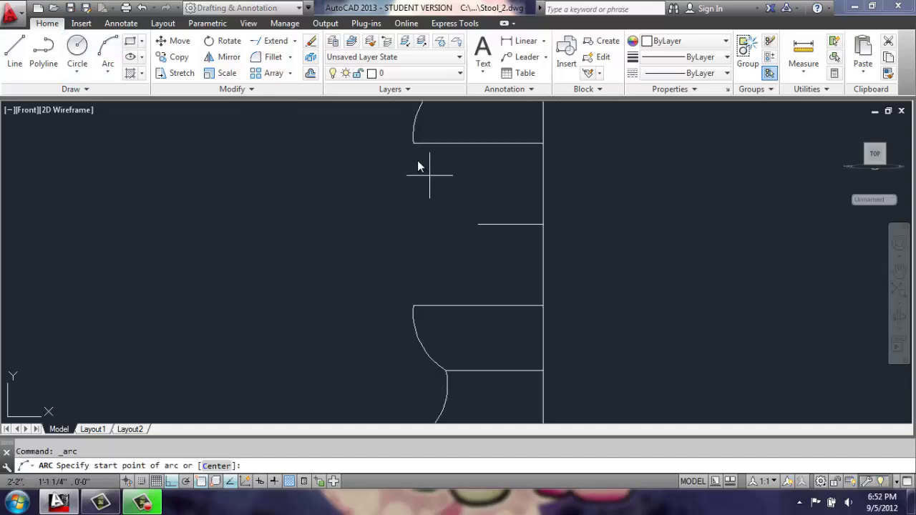
left_click(414, 143)
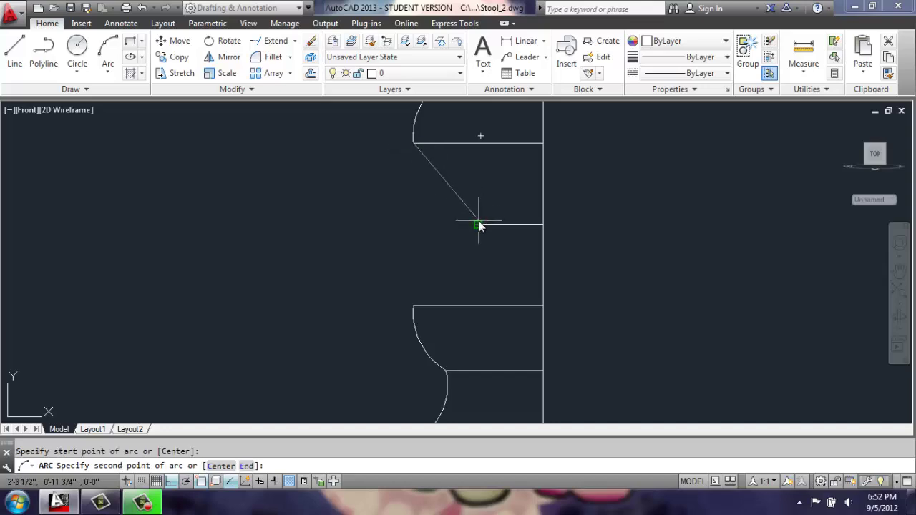
left_click(478, 224)
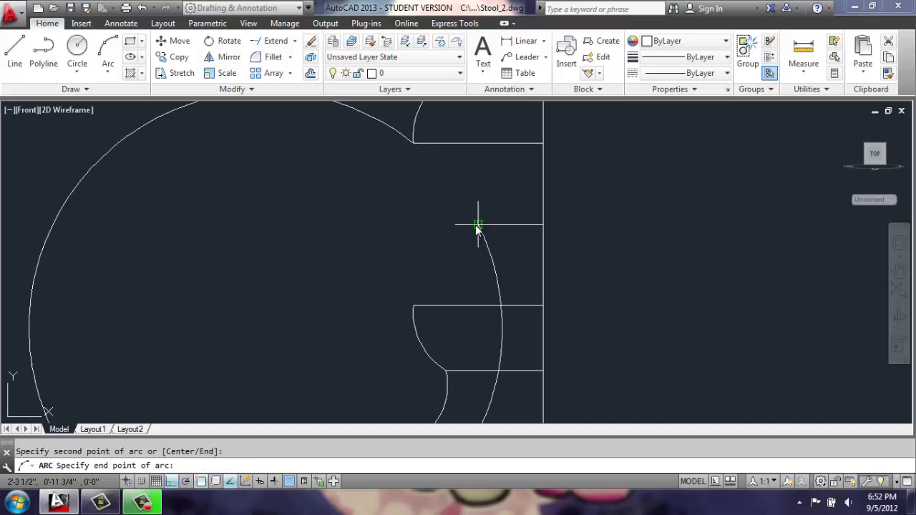
left_click(413, 305)
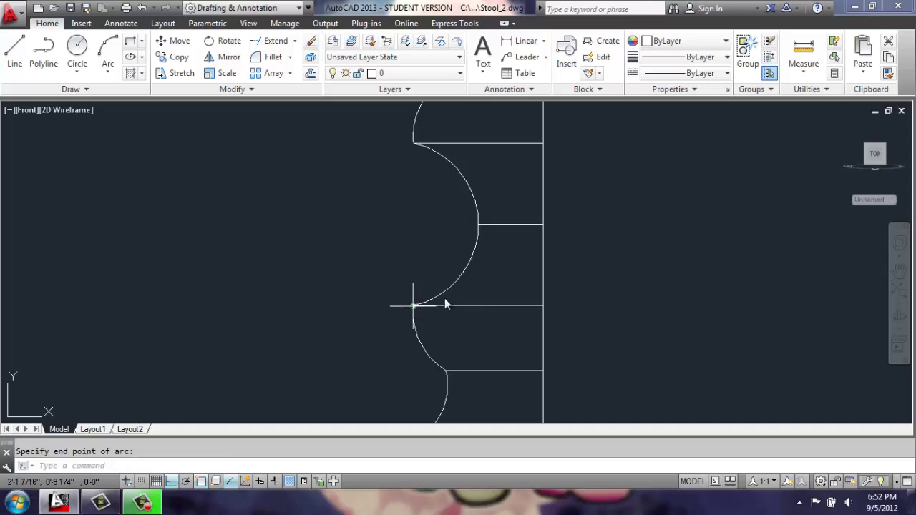
scroll(458, 265, "down", 2)
scroll(446, 260, "down", 2)
Crossing-select the five horizontal guide lines and erase them with E.
left_click(480, 201)
left_click(466, 351)
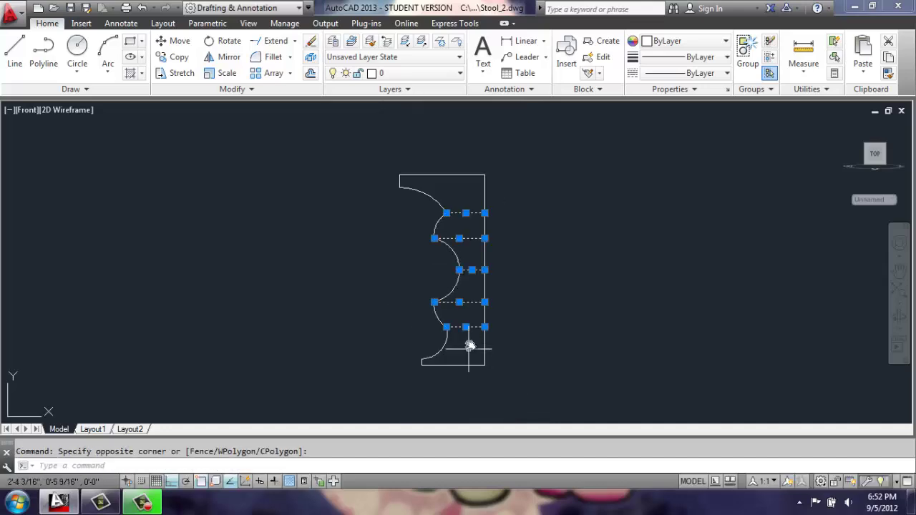
type("e")
key("Return")
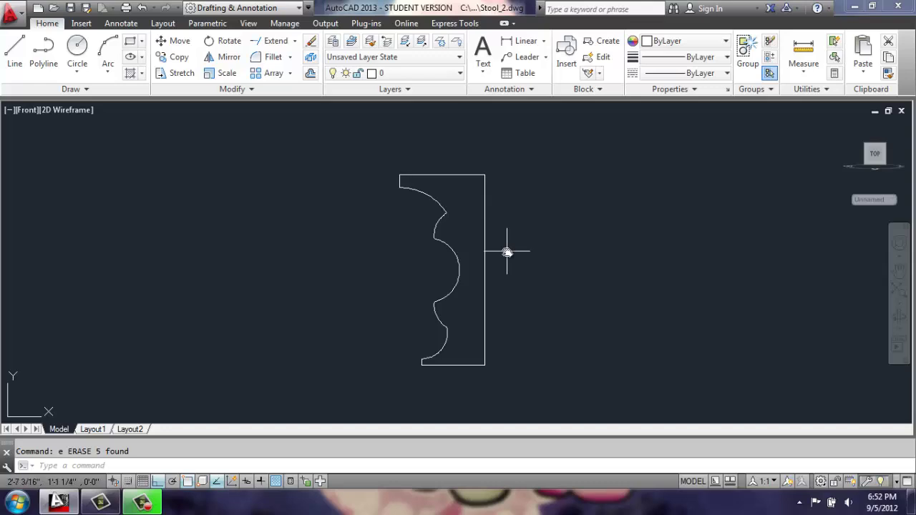
left_click(255, 91)
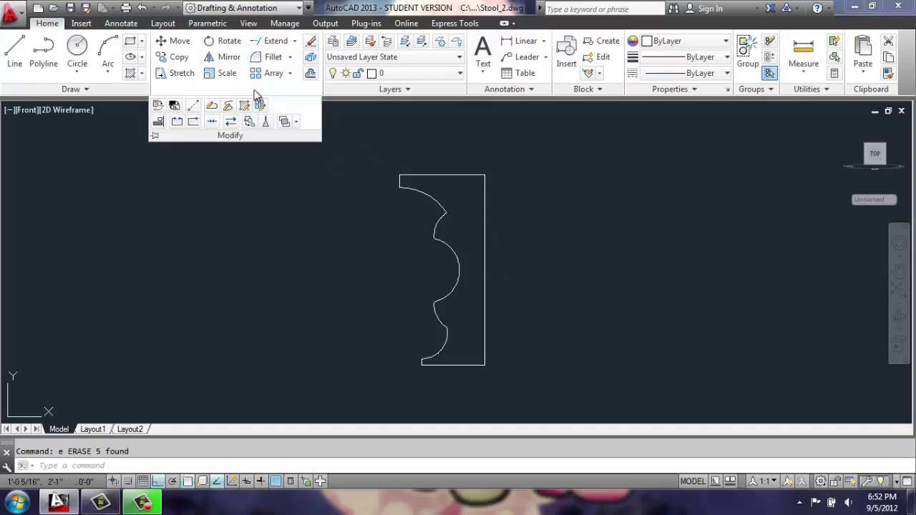
Join all nine outline pieces of the stool profile into one polyline.
left_click(212, 123)
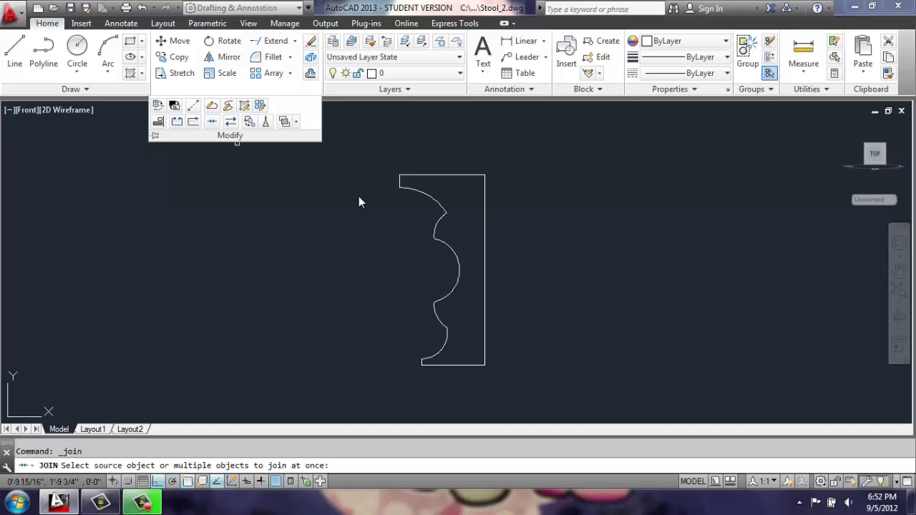
left_click(460, 166)
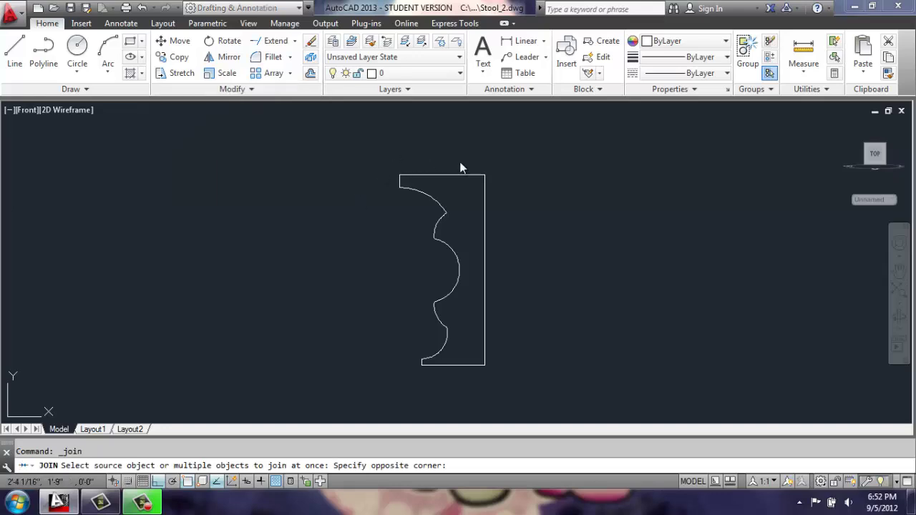
left_click(351, 389)
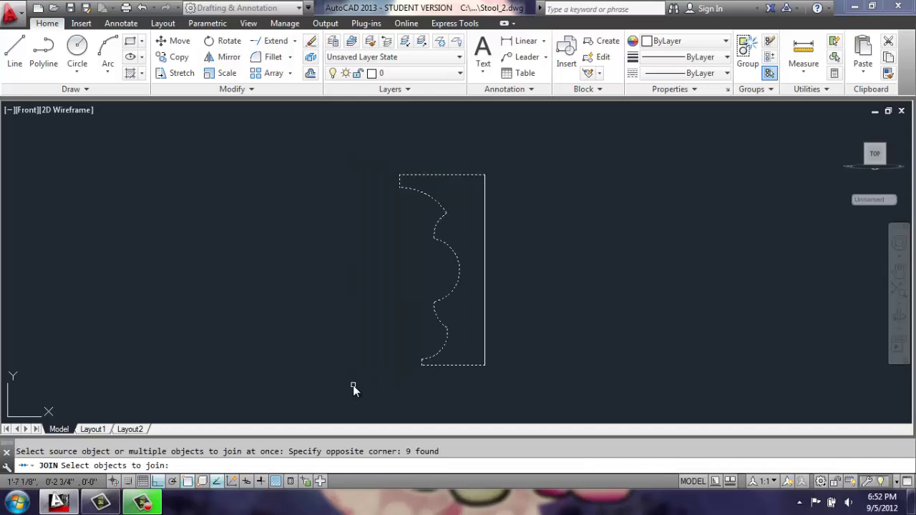
key("Return")
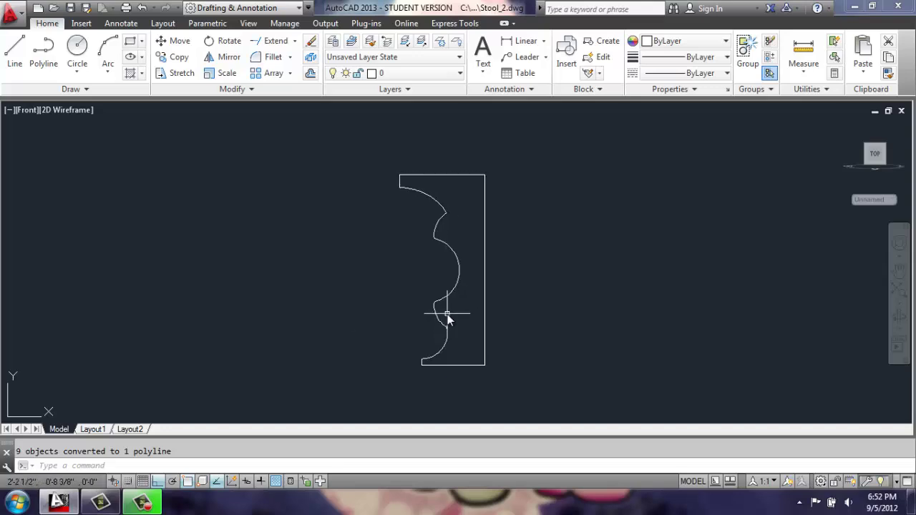
scroll(448, 315, "up", 2)
middle_click_drag(469, 272, 469, 284)
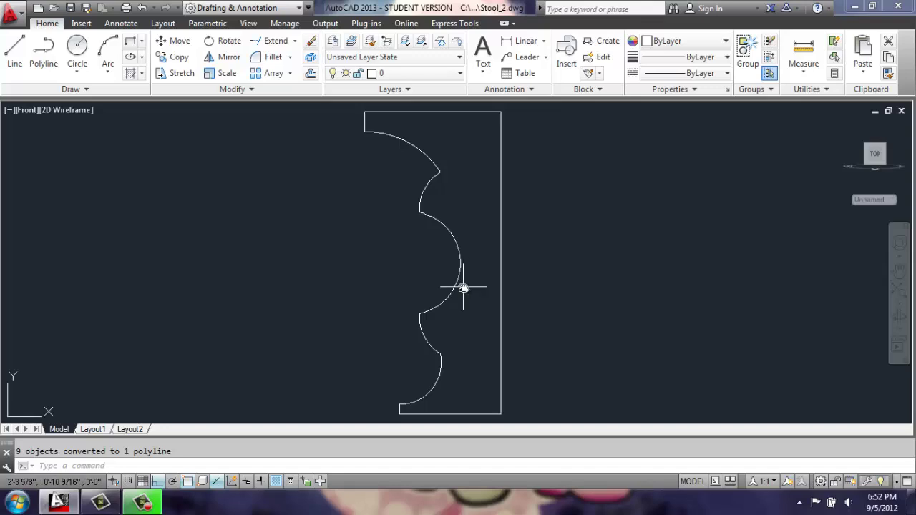
scroll(527, 224, "down", 2)
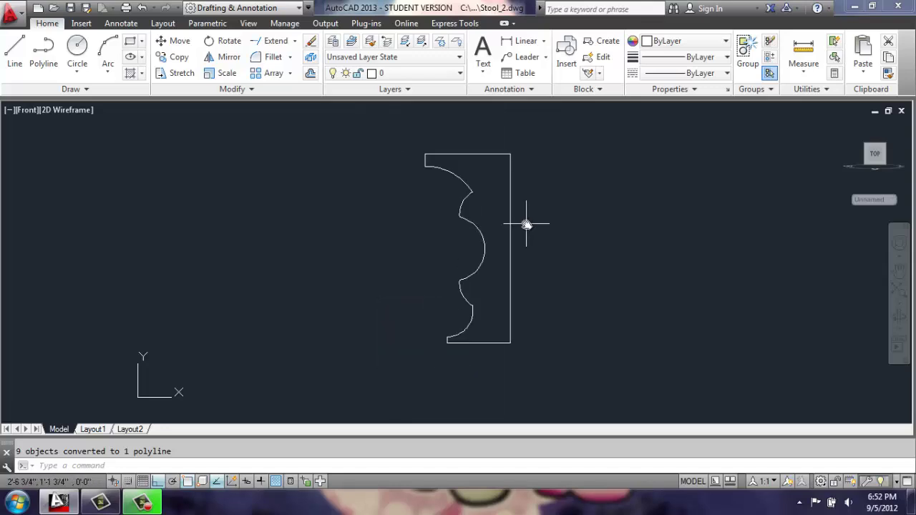
Revolve the polyline 360 degrees about its right edge, top-right to bottom-right corner.
type("rev")
key("Return")
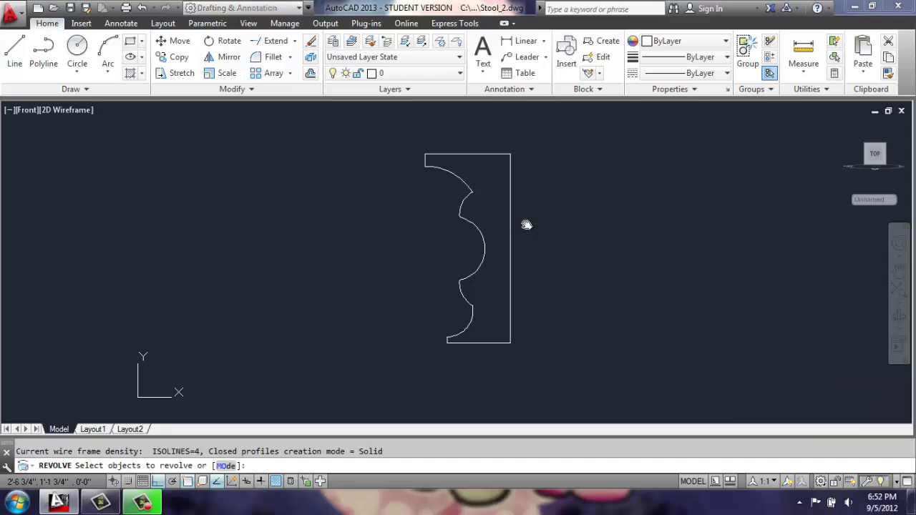
left_click(445, 154)
key("Return")
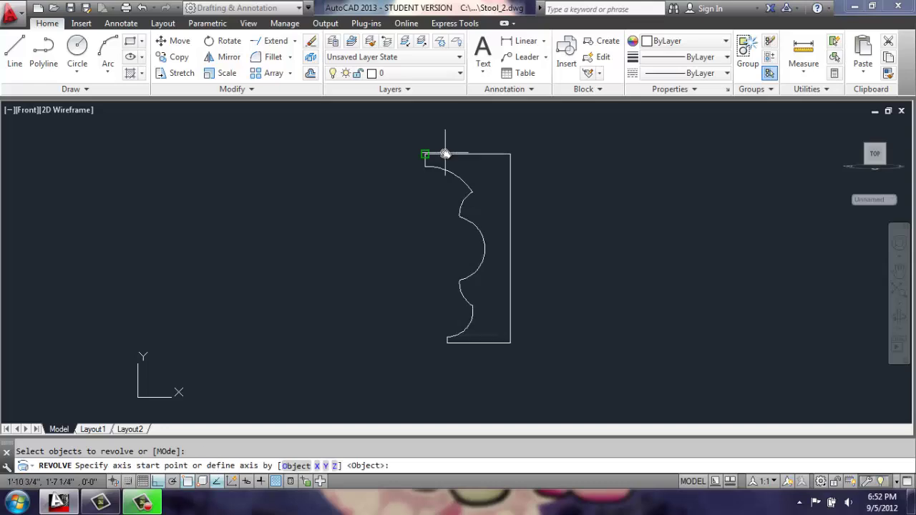
left_click(510, 154)
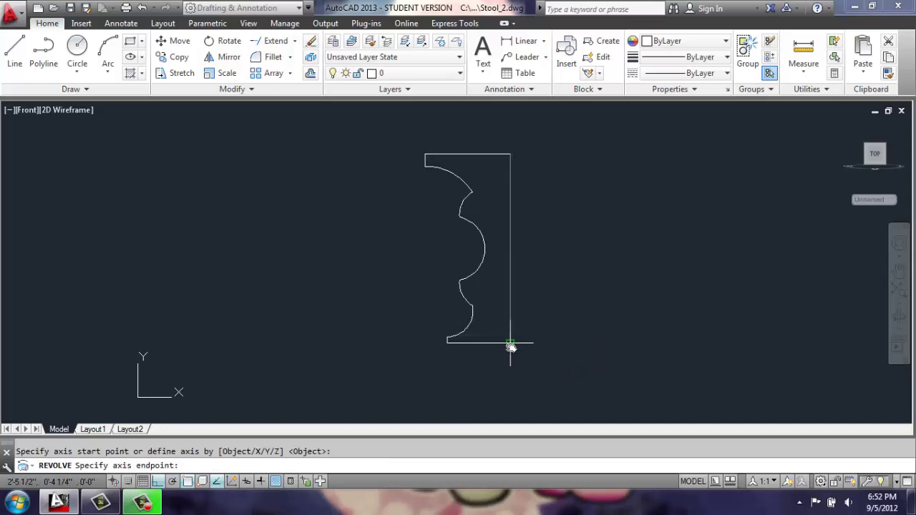
left_click(510, 344)
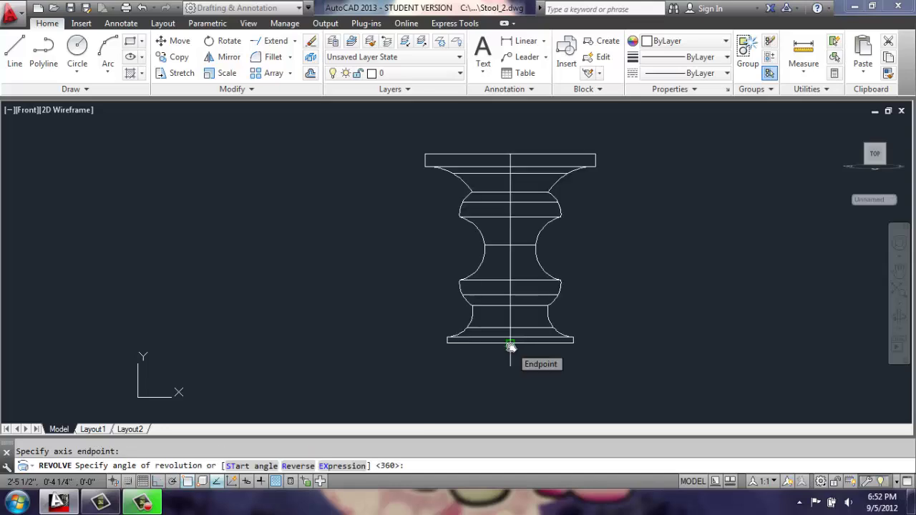
key("F8")
key("Return")
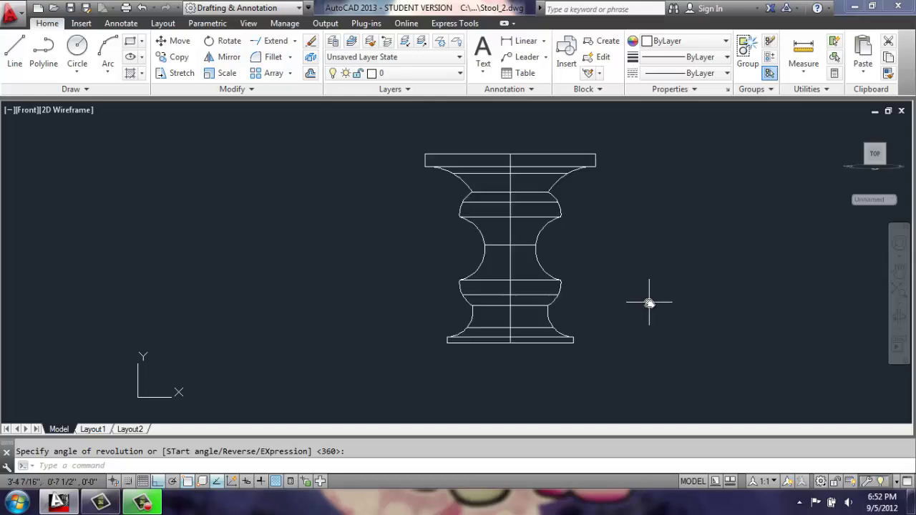
Switch to SW Isometric, apply the Conceptual visual style, and orbit slightly to view the stool's side.
left_click(22, 111)
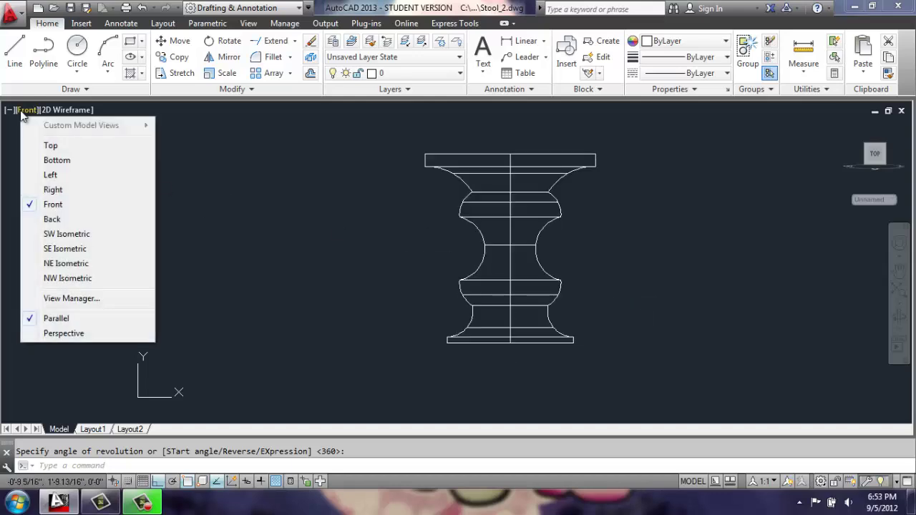
left_click(63, 234)
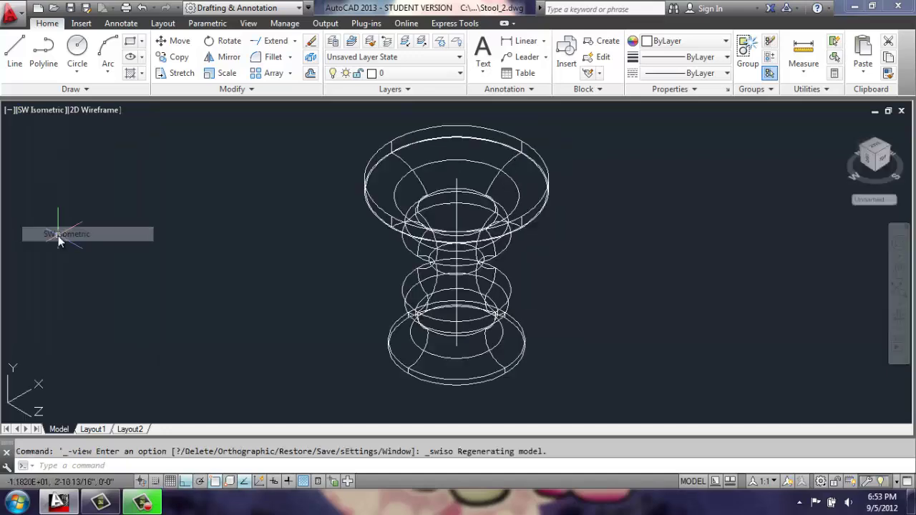
left_click(99, 110)
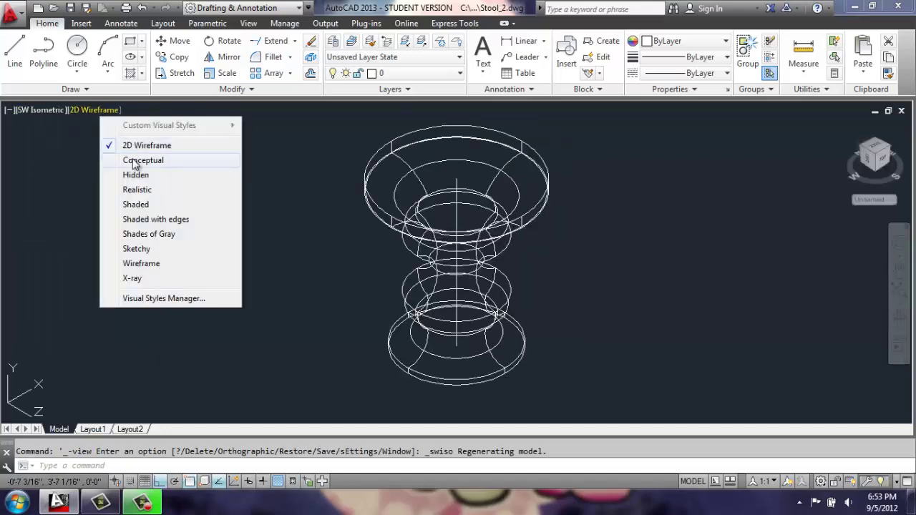
left_click(139, 158)
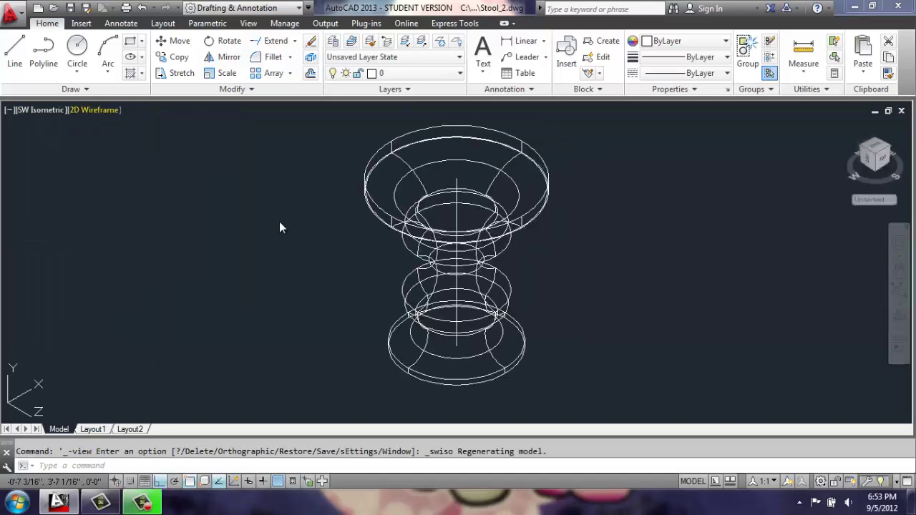
left_click(901, 317)
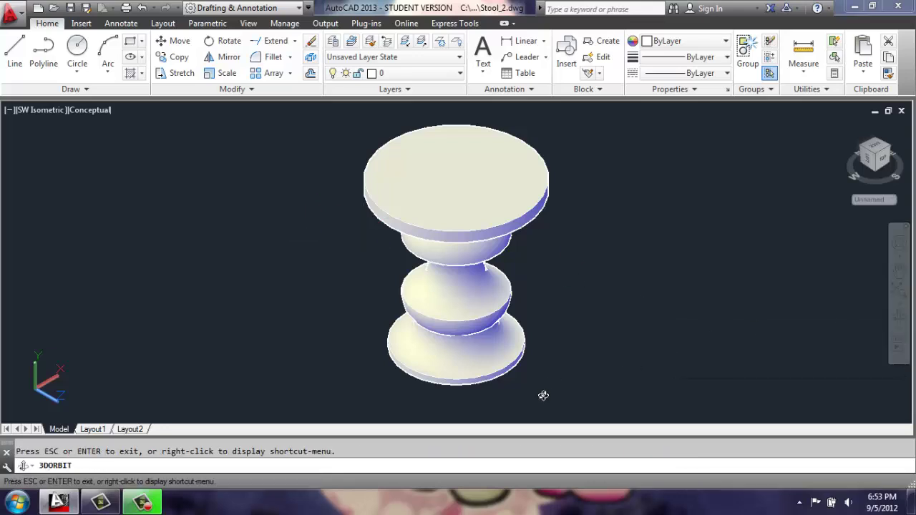
left_click_drag(543, 395, 429, 360)
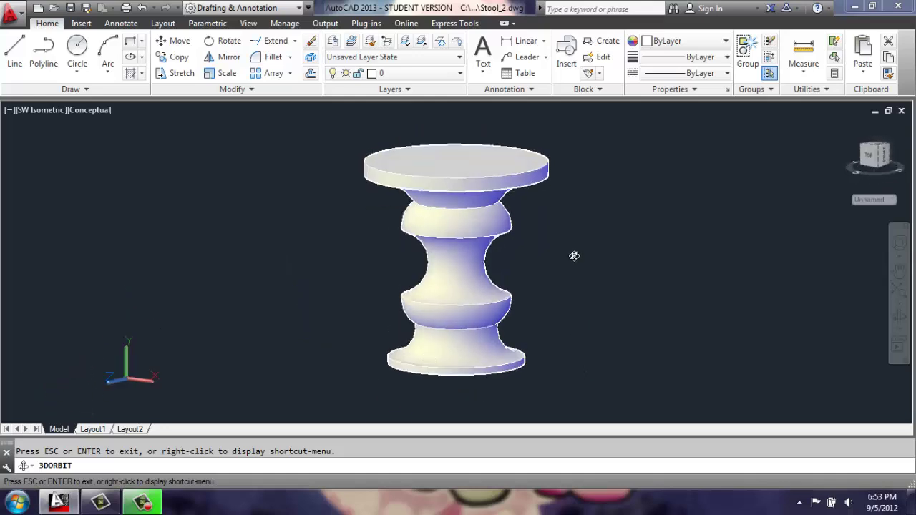